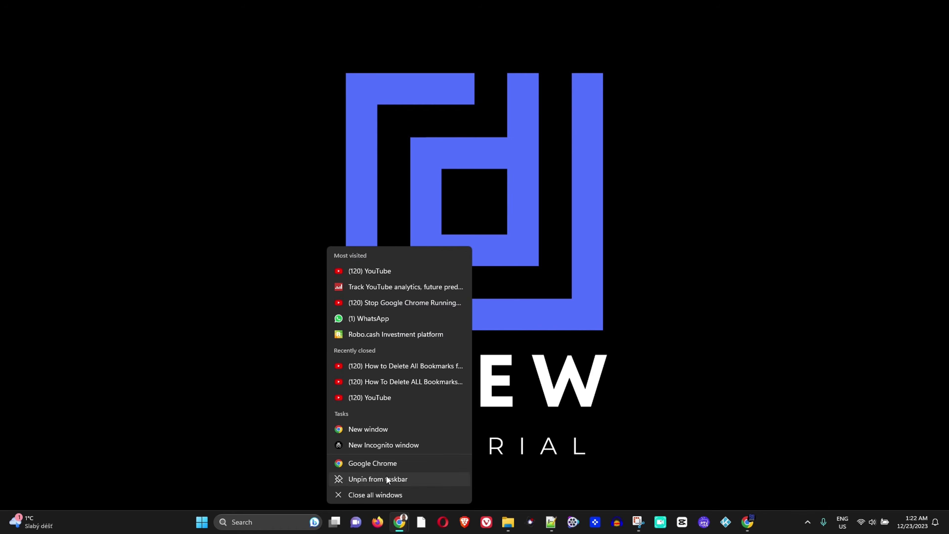
Step: Start Google Chrome in Guest mode from the profile picker and maximize the Guest window
left_click(381, 462)
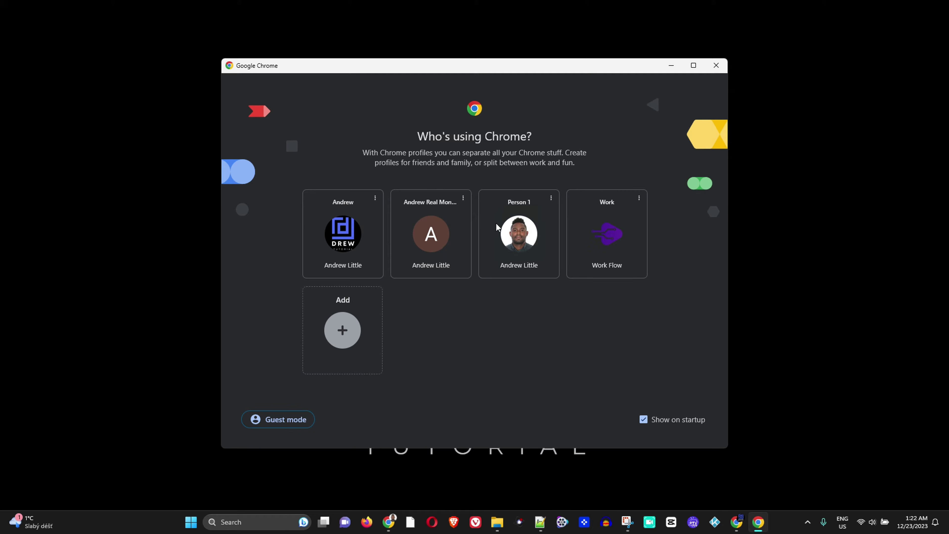
left_click(285, 421)
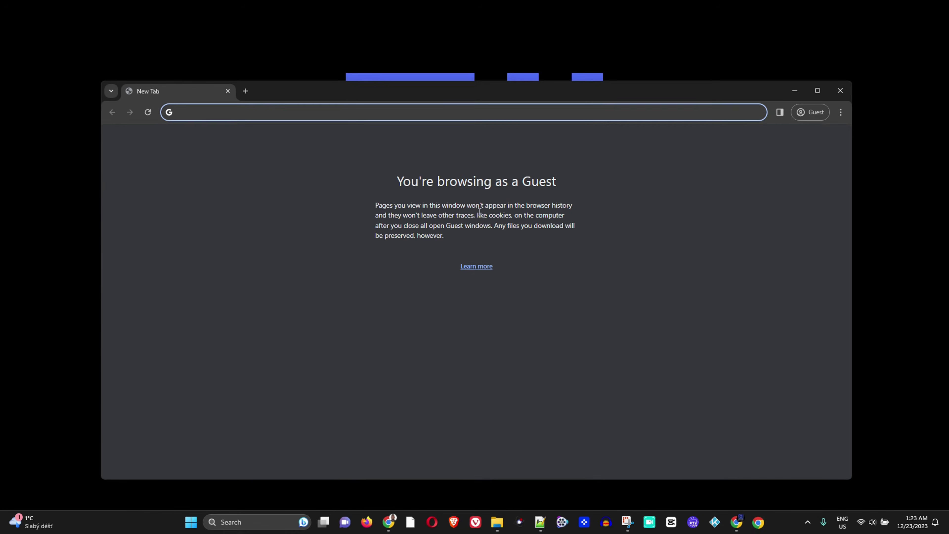
left_click(819, 91)
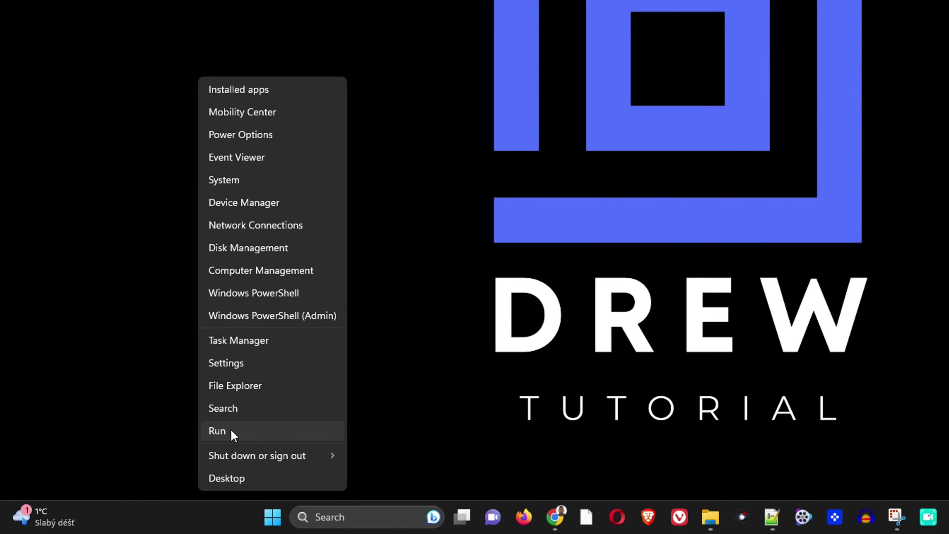
Step: Launch Registry Editor by running regedit from the Run dialog
left_click(233, 432)
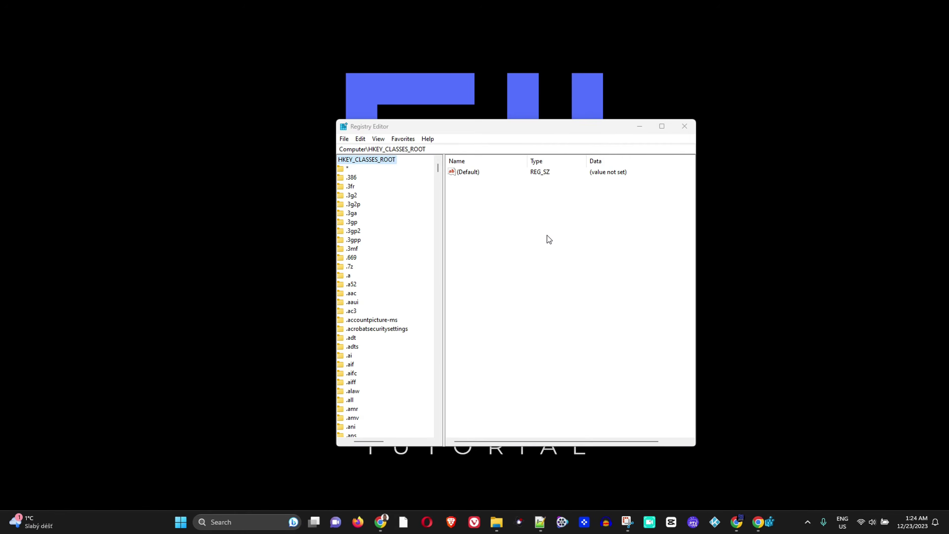
Step: Maximize Registry Editor, collapse HKEY_CLASSES_ROOT, and expand HKEY_LOCAL_MACHINE > SOFTWARE > Policies
left_click(661, 127)
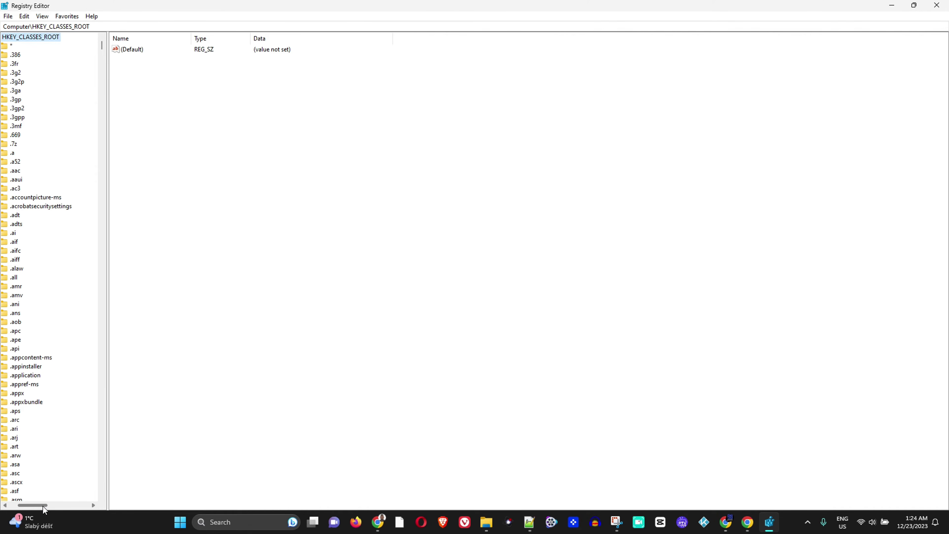
left_click_drag(43, 506, 34, 506)
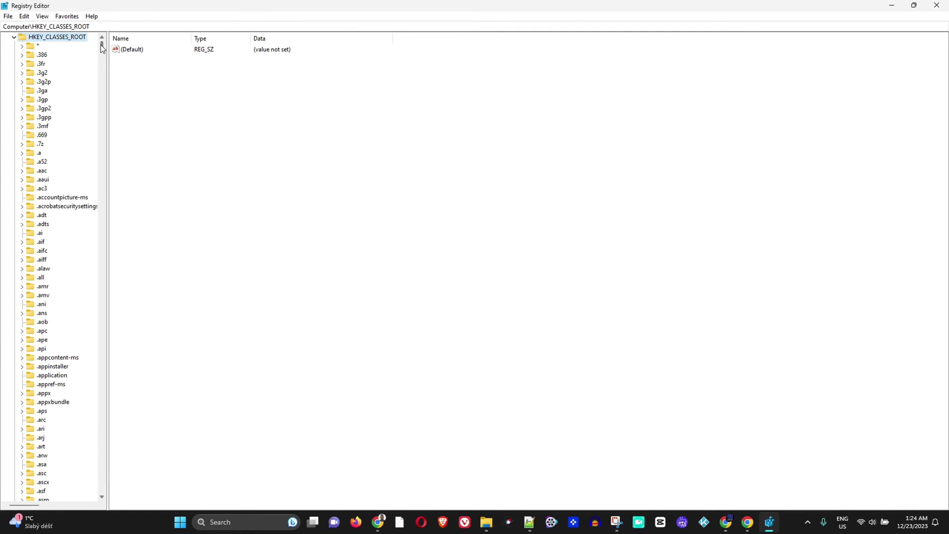
left_click(14, 37)
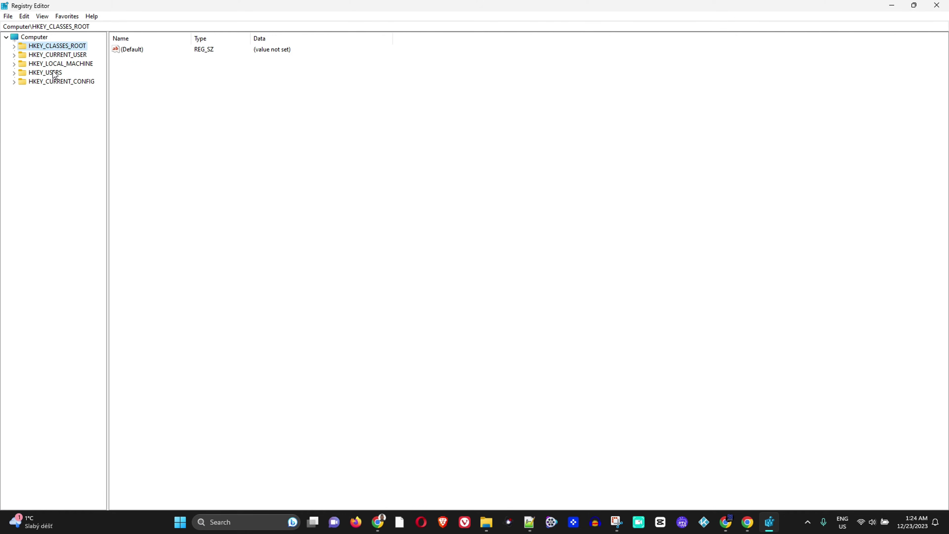
key("Tab")
left_click(14, 63)
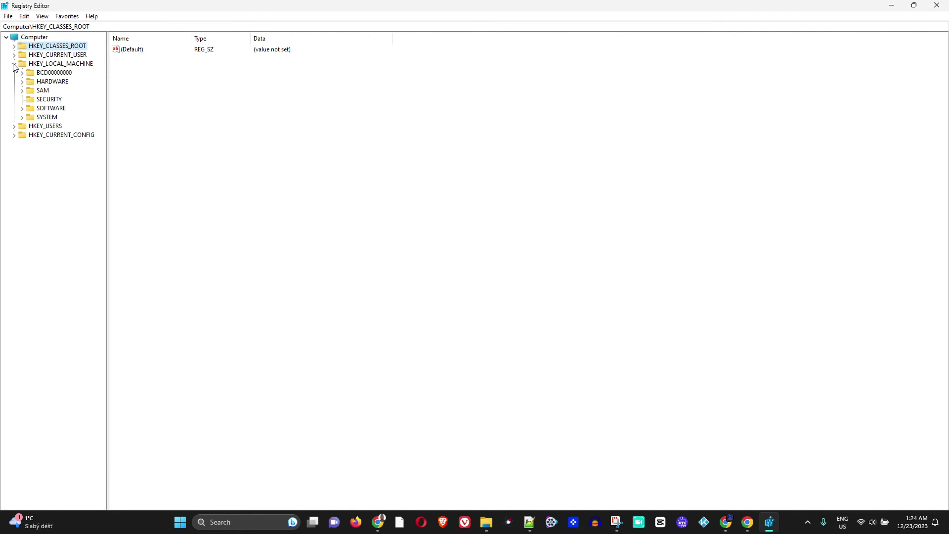
left_click(22, 108)
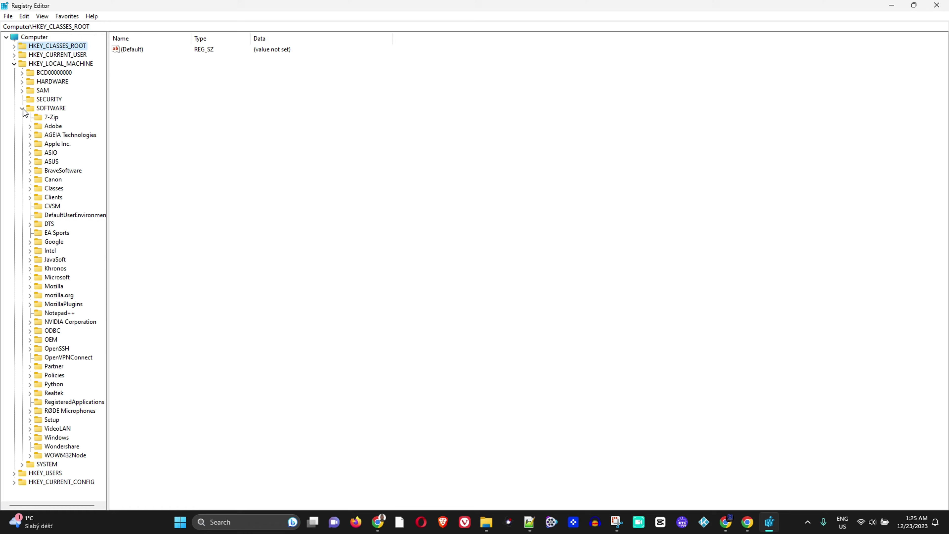
left_click(30, 376)
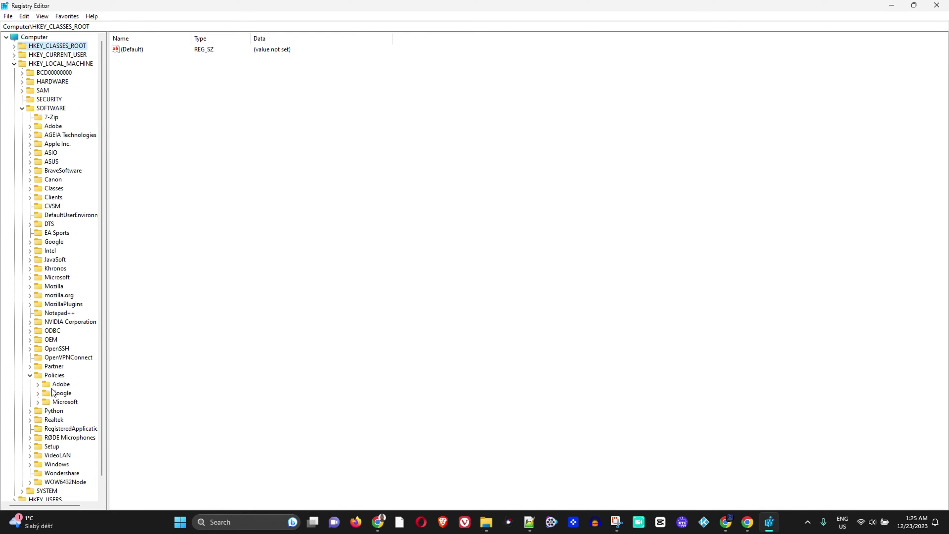
left_click(52, 375)
right_click(52, 375)
mouse_move(90, 394)
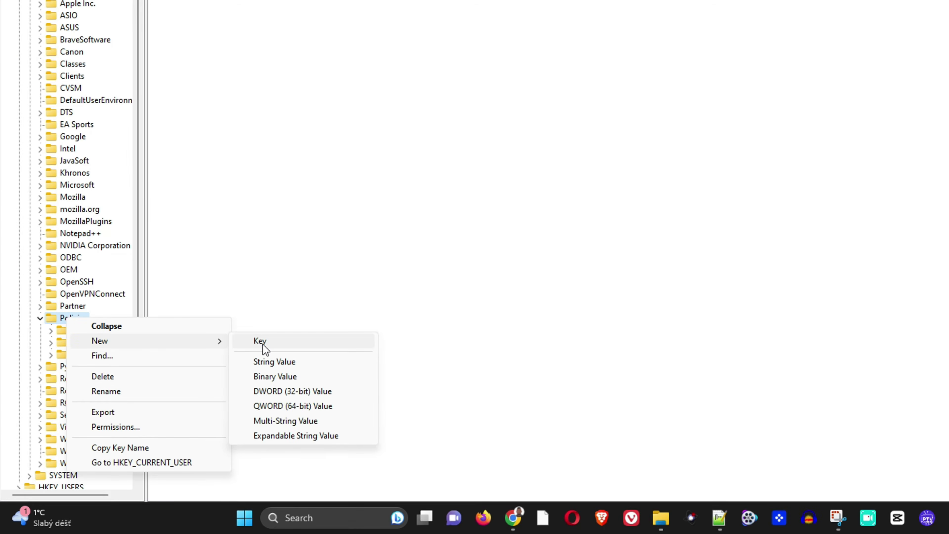
left_click(263, 342)
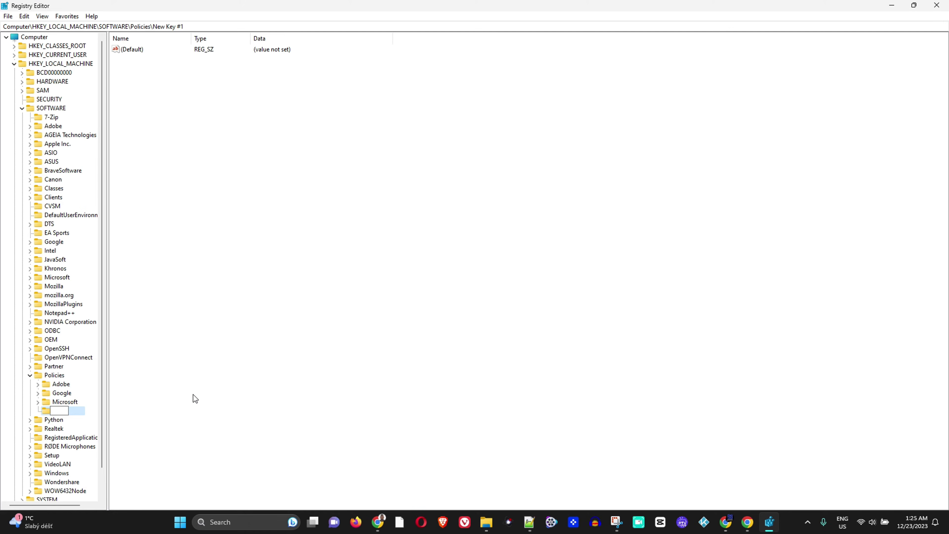
type("google old")
key("Return")
right_click(72, 415)
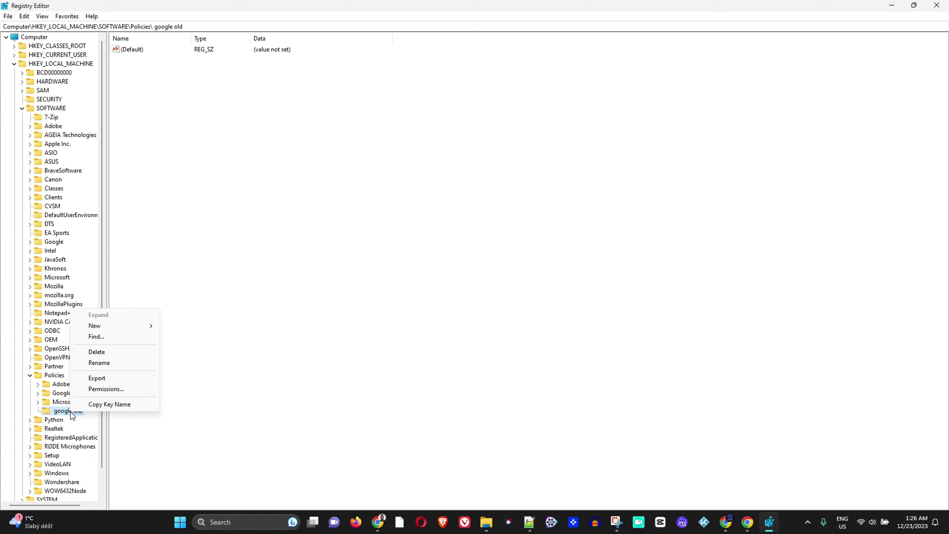
left_click(108, 352)
Step: Confirm deleting the old Google key and open the Policies\Google\Chrome key
left_click(525, 258)
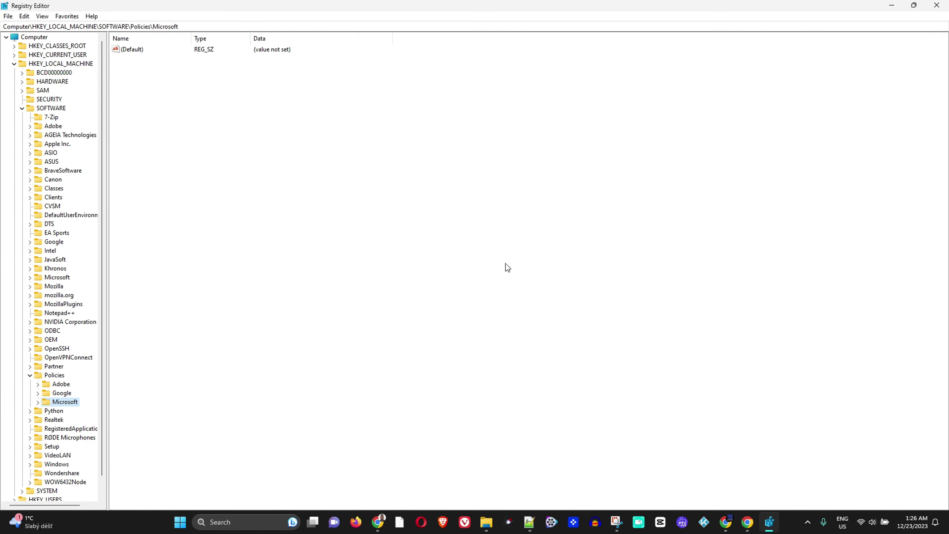
left_click(39, 393)
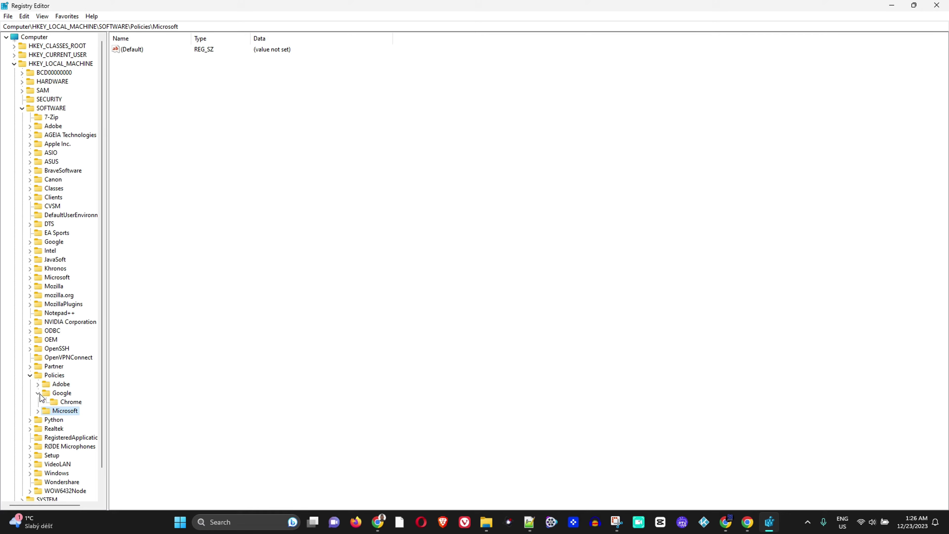
left_click(64, 402)
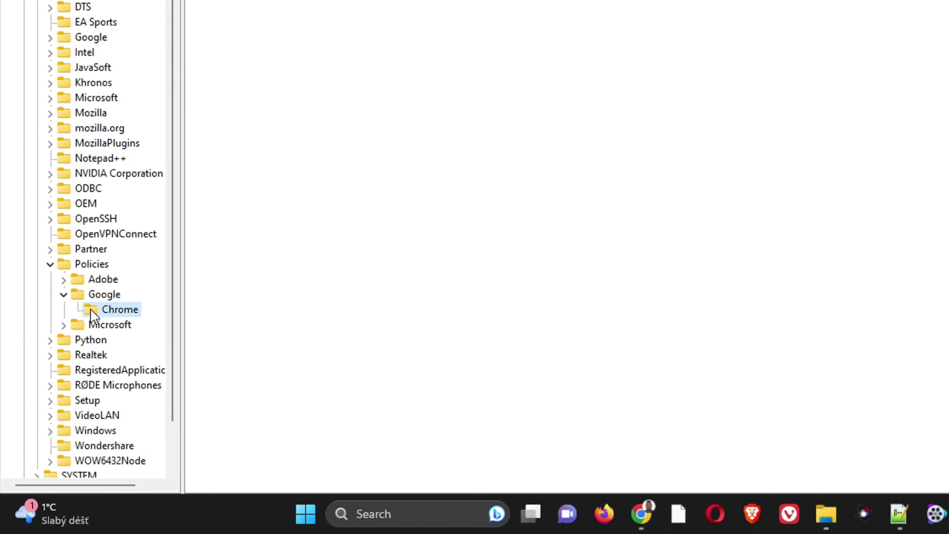
Step: Add a new DWORD value to the Chrome key
right_click(91, 310)
mouse_move(161, 339)
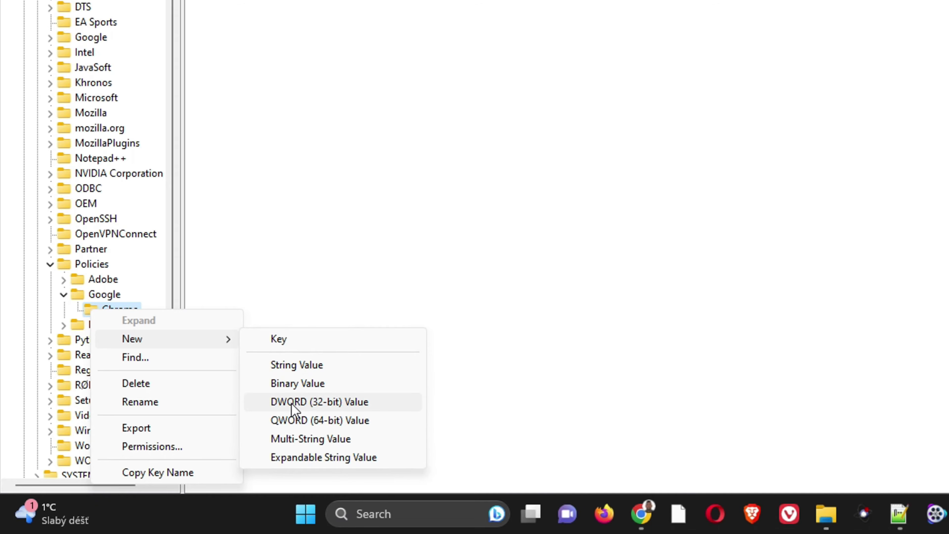
left_click(293, 402)
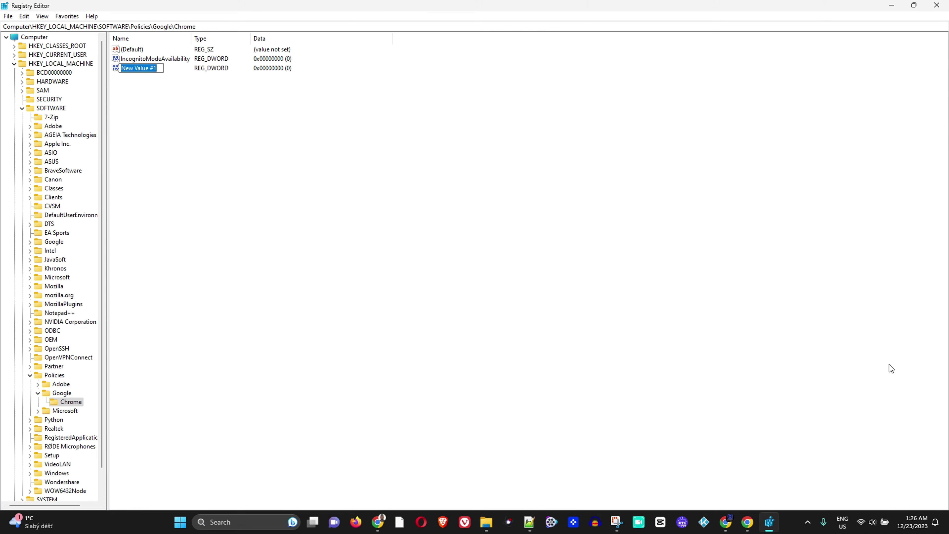
key("alt+Tab")
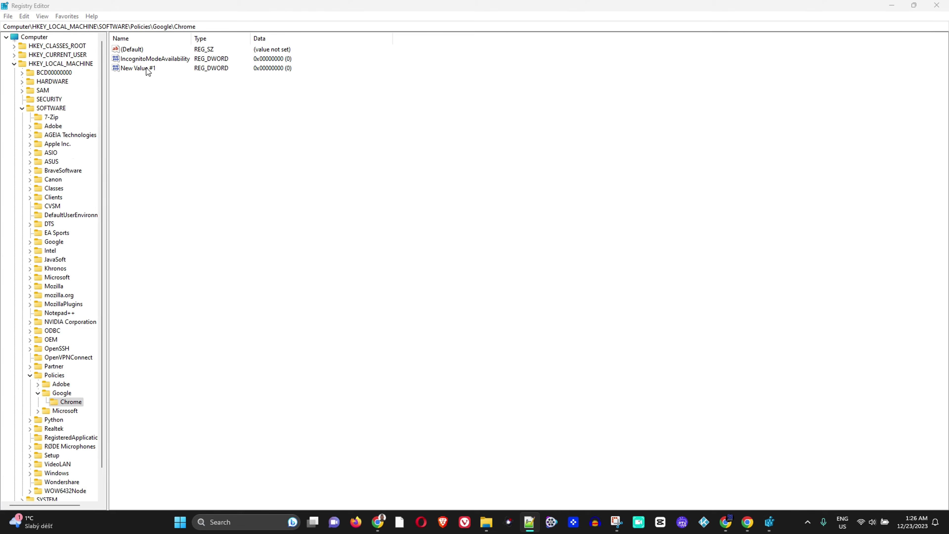
Step: Rename New Value #1 to BrowserGuestModeEnabled
left_click(136, 68)
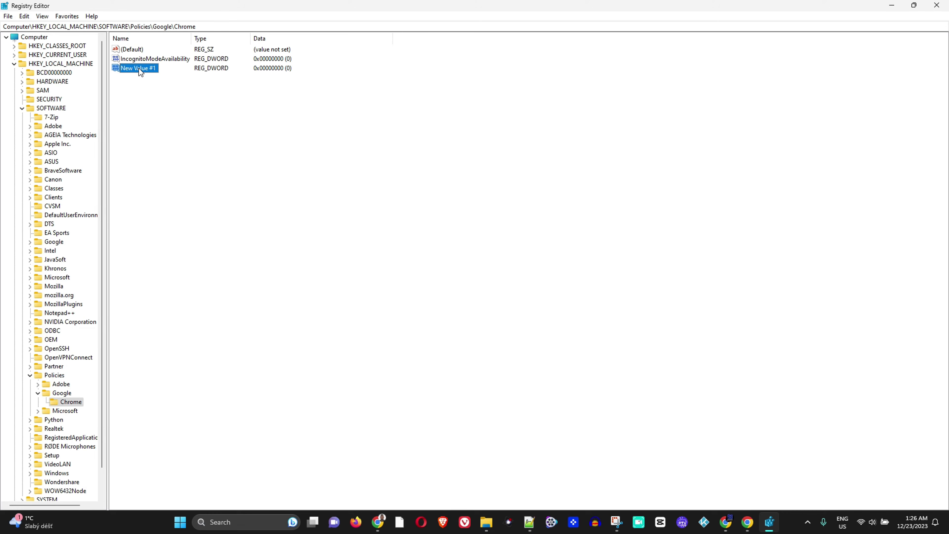
right_click(139, 68)
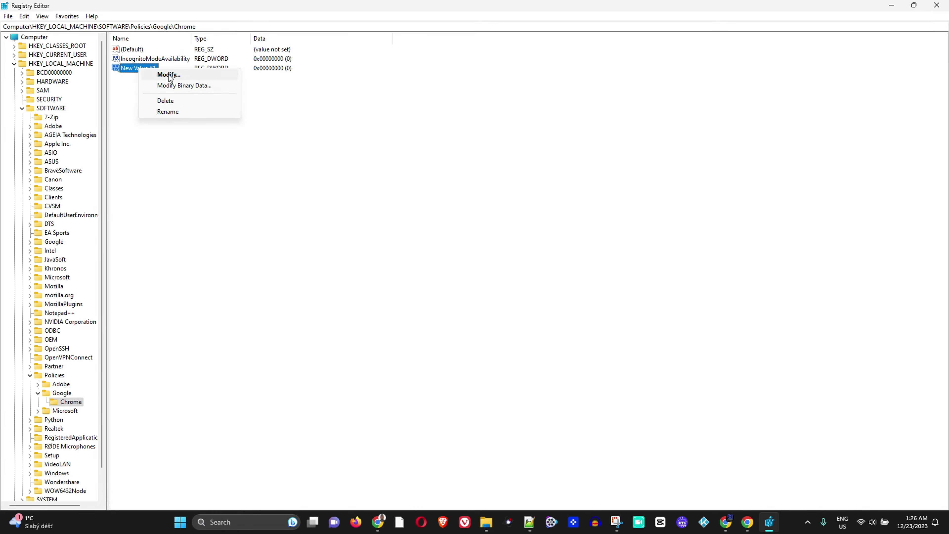
left_click(168, 111)
type("BrowserGuestModeEnabled")
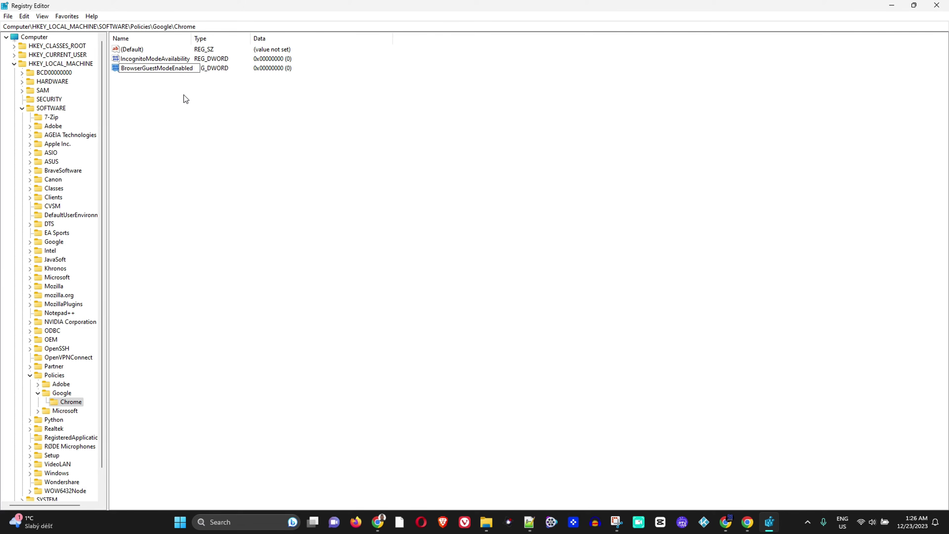
key("Return")
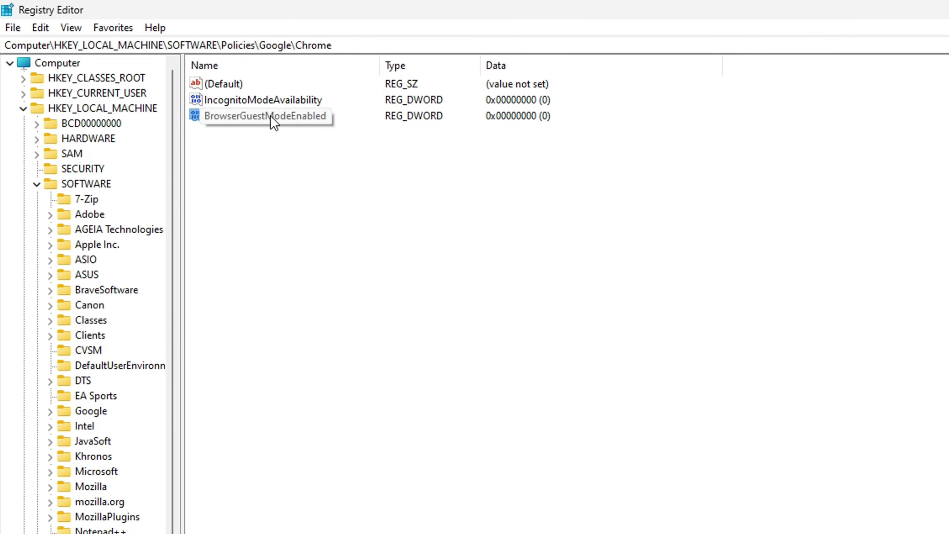
double_click(274, 119)
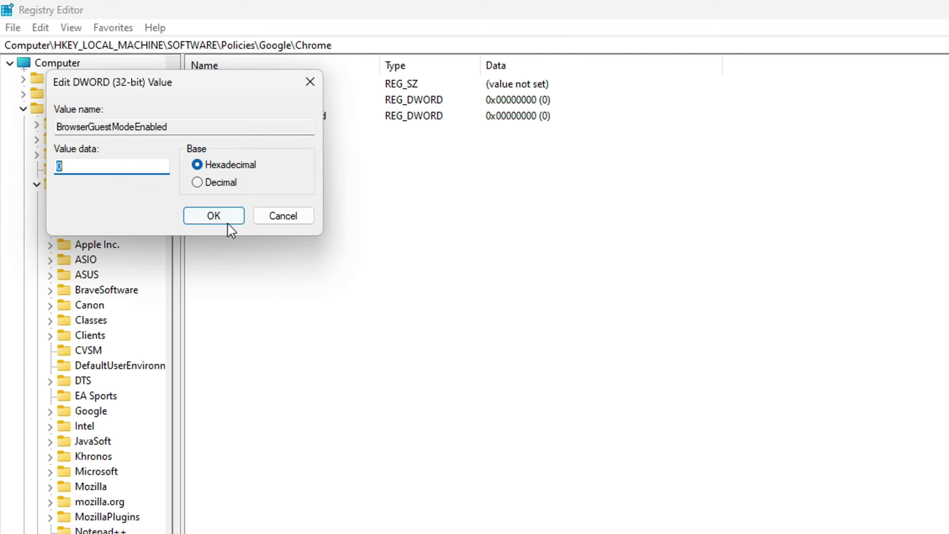
left_click(220, 218)
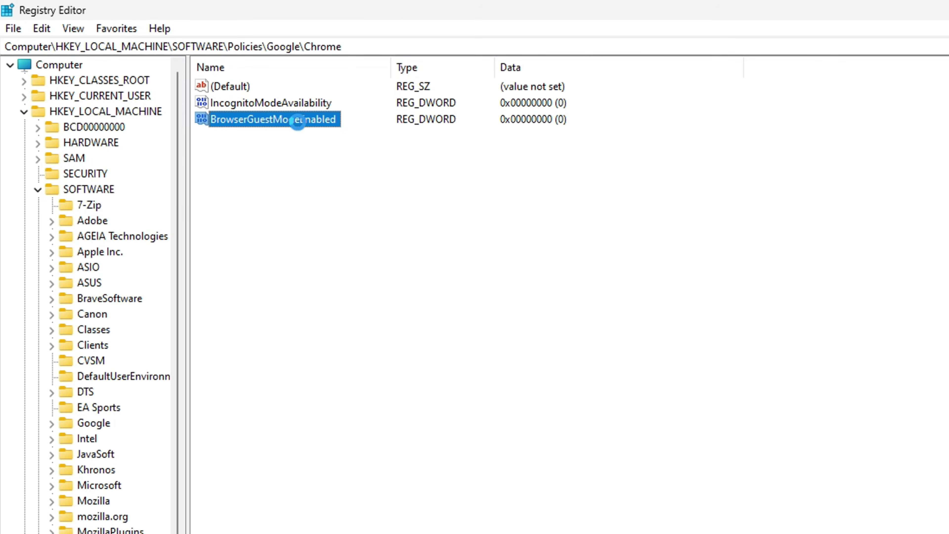
double_click(282, 120)
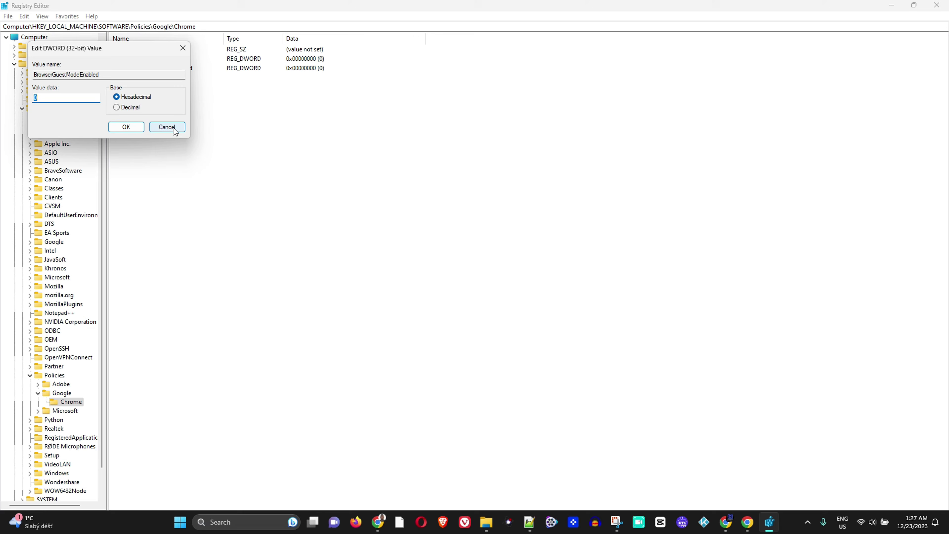
left_click(173, 128)
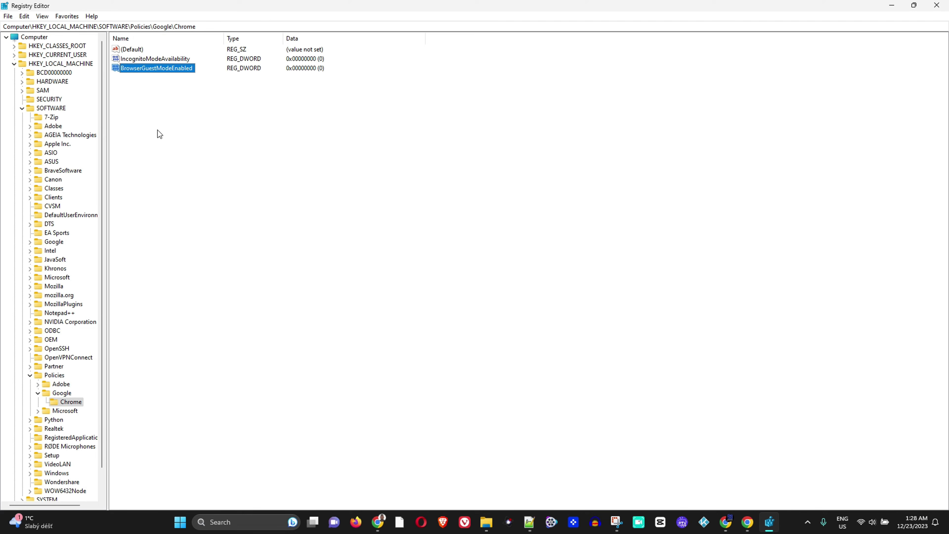
Step: Delete the BrowserGuestModeEnabled DWORD from Policies\Google\Chrome, confirming the deletion
right_click(152, 67)
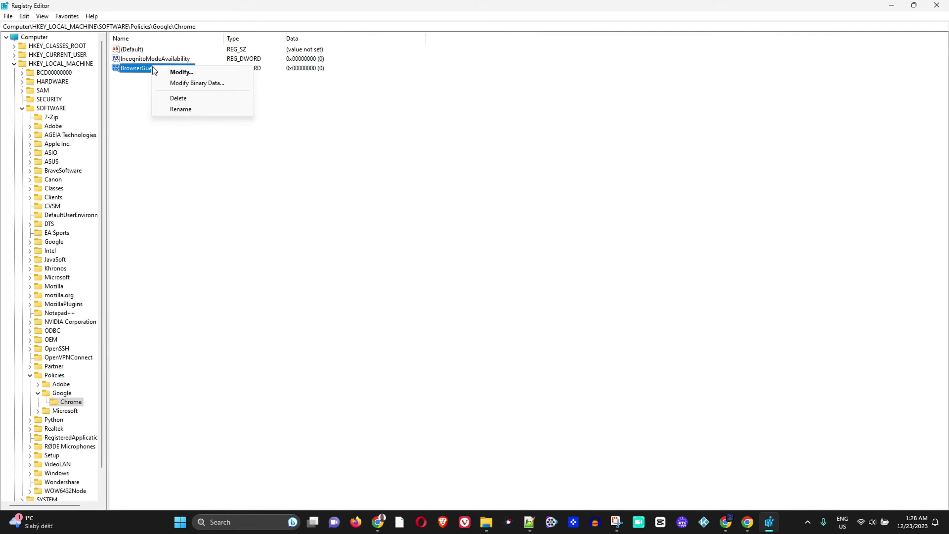
left_click(179, 98)
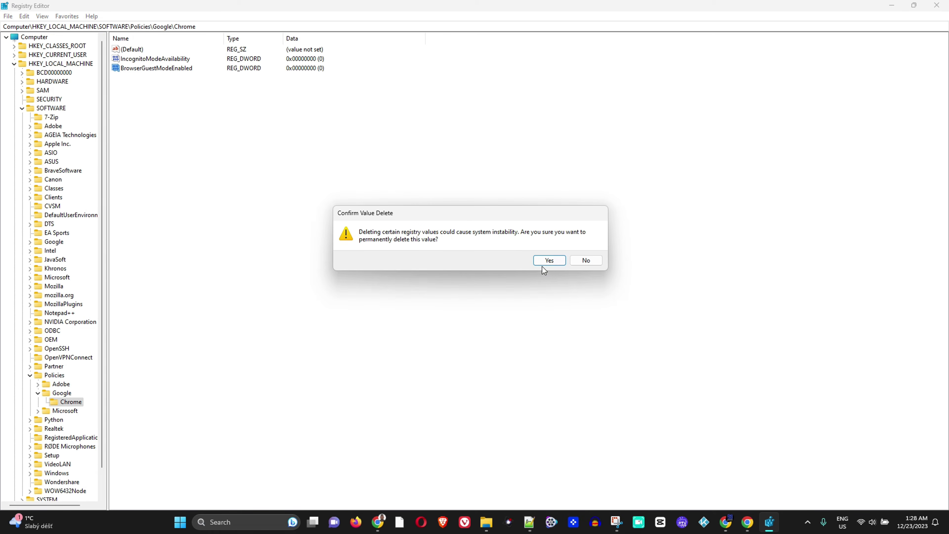
left_click(550, 260)
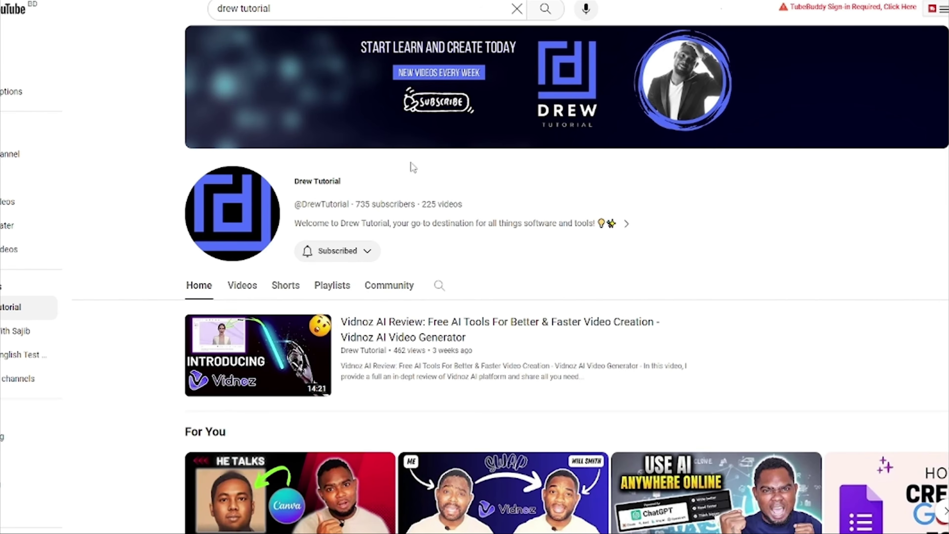
Step: Browse the channel page and its Videos tab
scroll(463, 187, "down", 10)
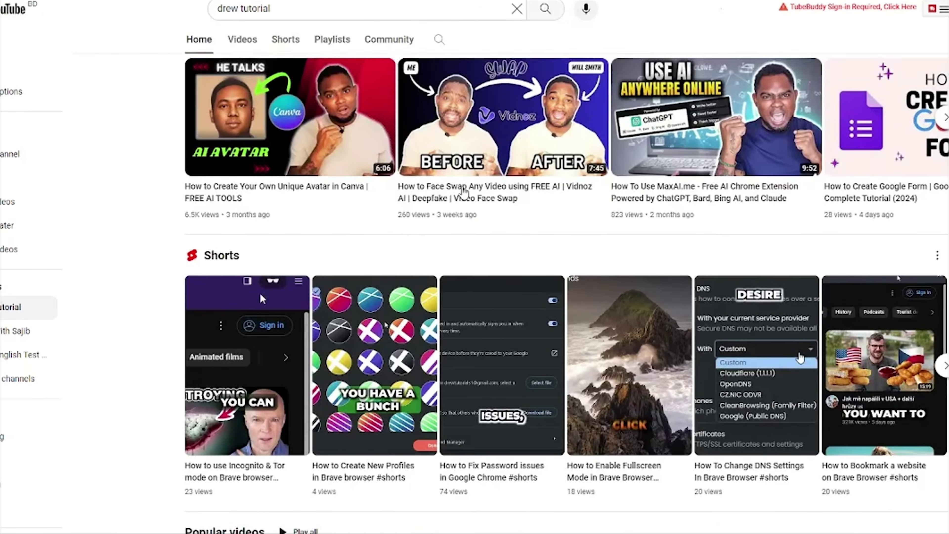
scroll(464, 191, "up", 8)
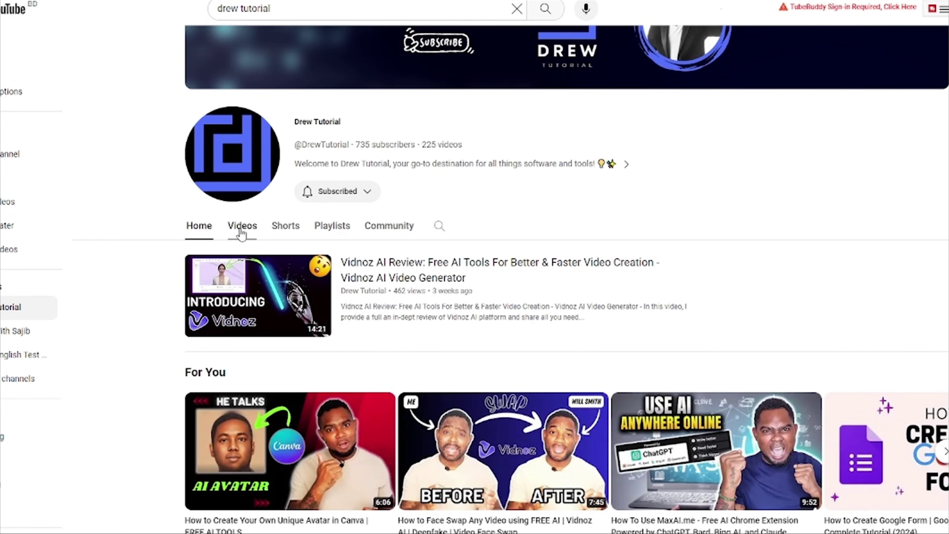
left_click(242, 226)
scroll(244, 233, "down", 15)
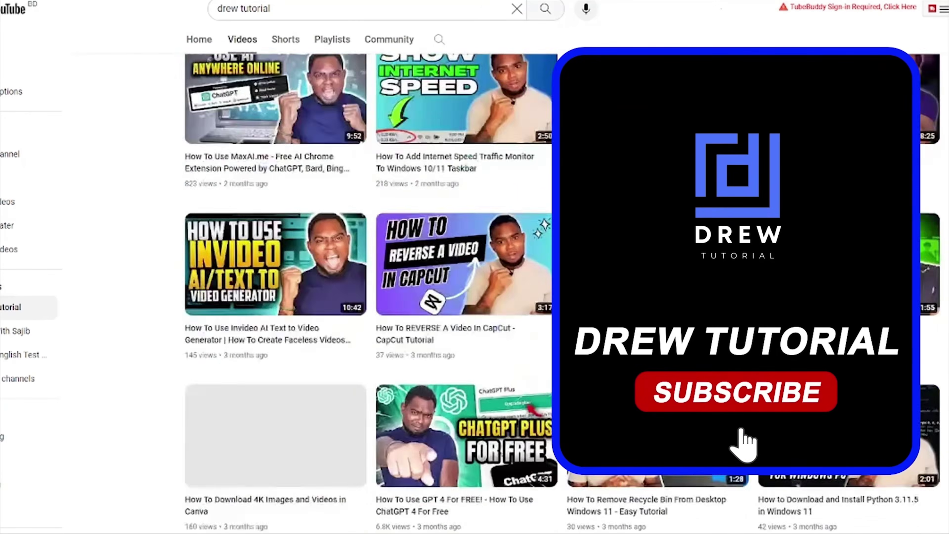
scroll(370, 291, "down", 20)
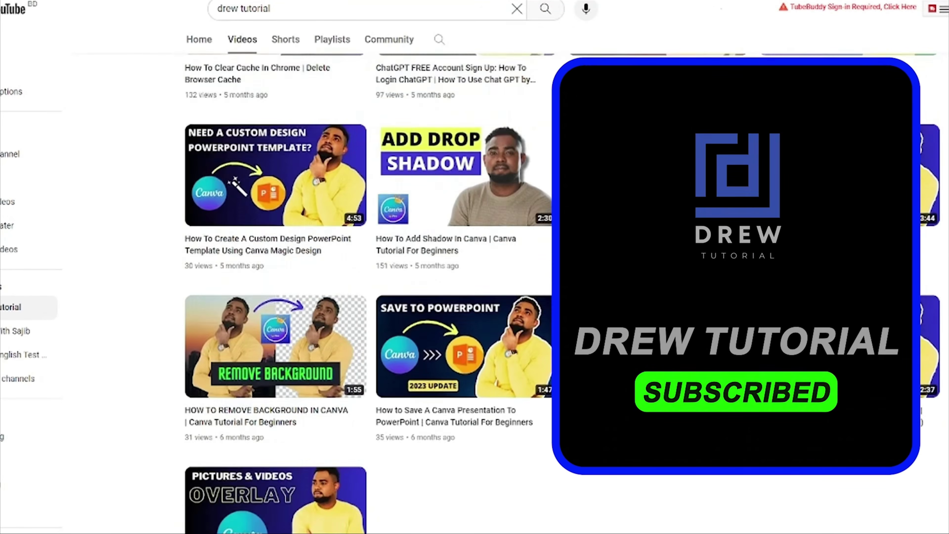
scroll(655, 447, "up", 20)
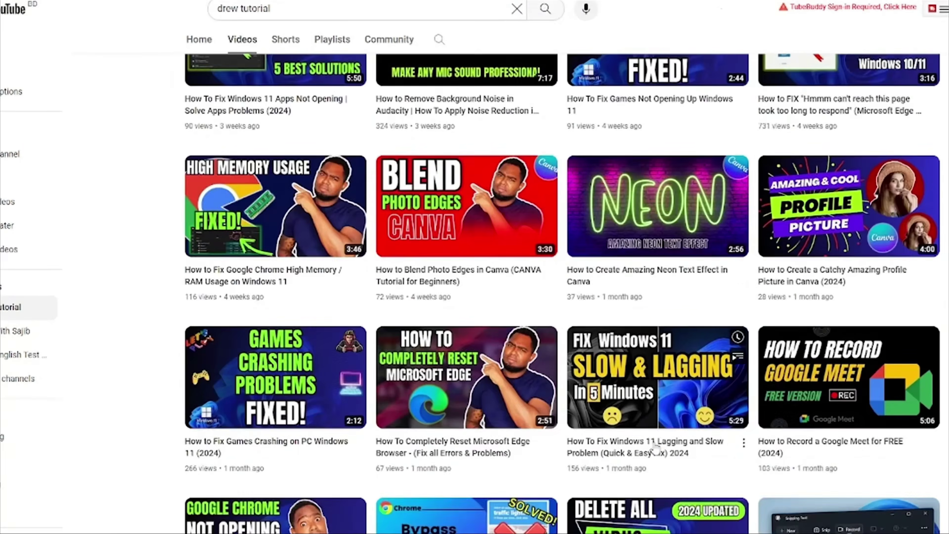
scroll(655, 447, "up", 20)
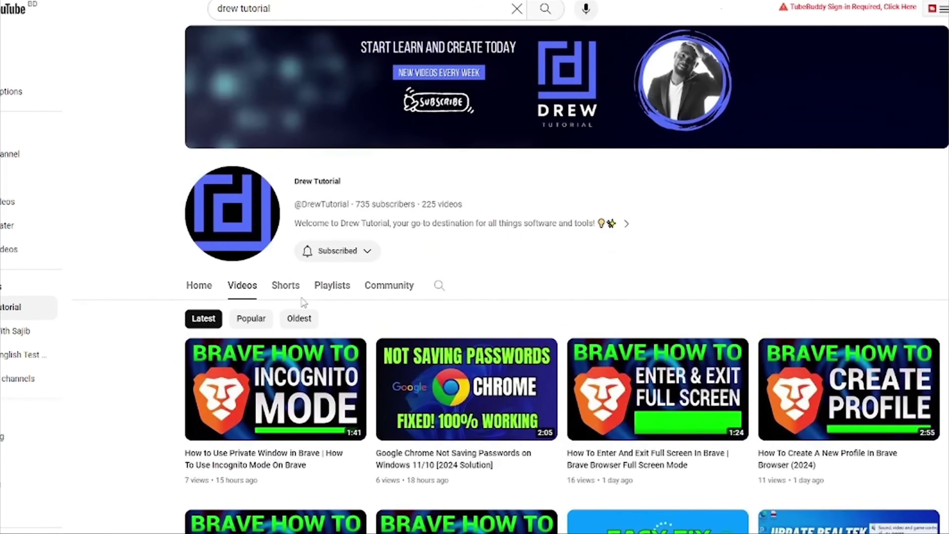
Step: Switch to the channel's Shorts tab and scroll through the short tutorial videos
left_click(286, 286)
scroll(529, 335, "down", 15)
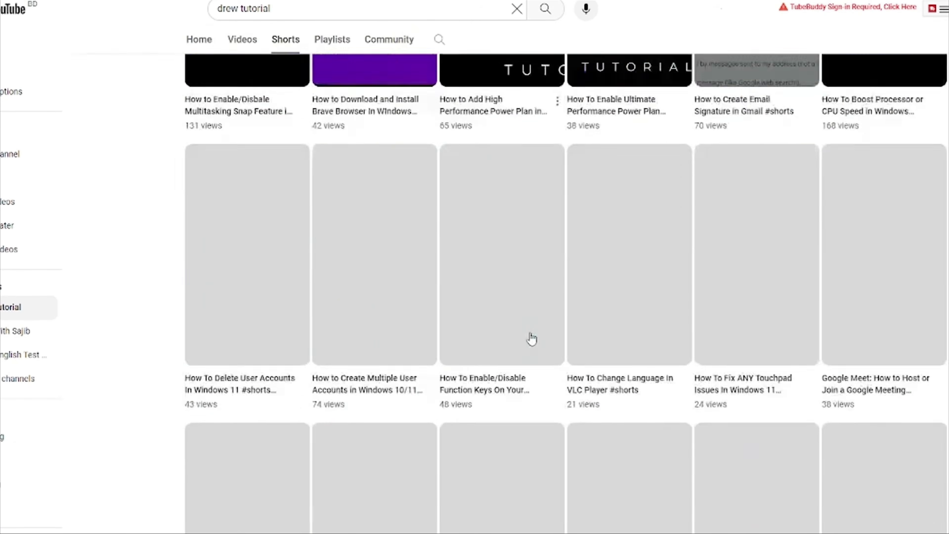
scroll(532, 339, "down", 5)
scroll(531, 339, "up", 15)
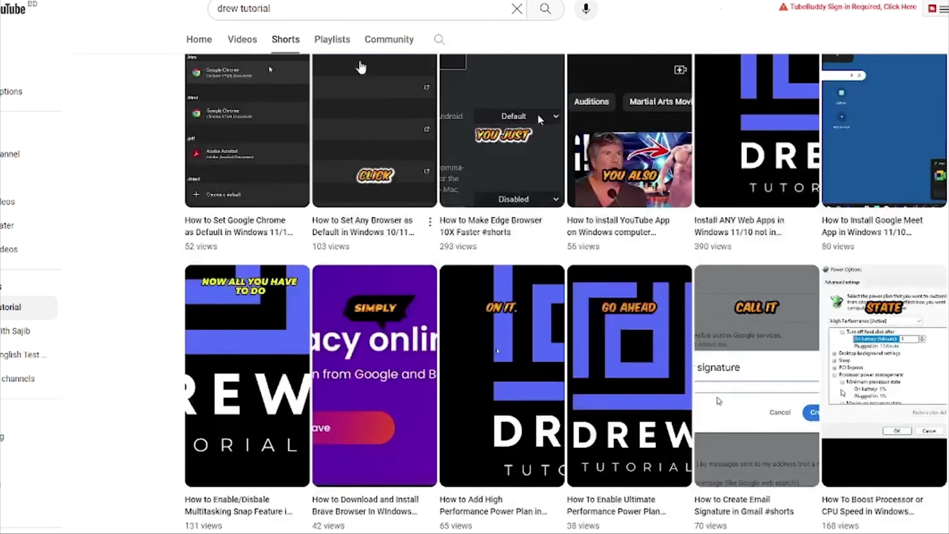